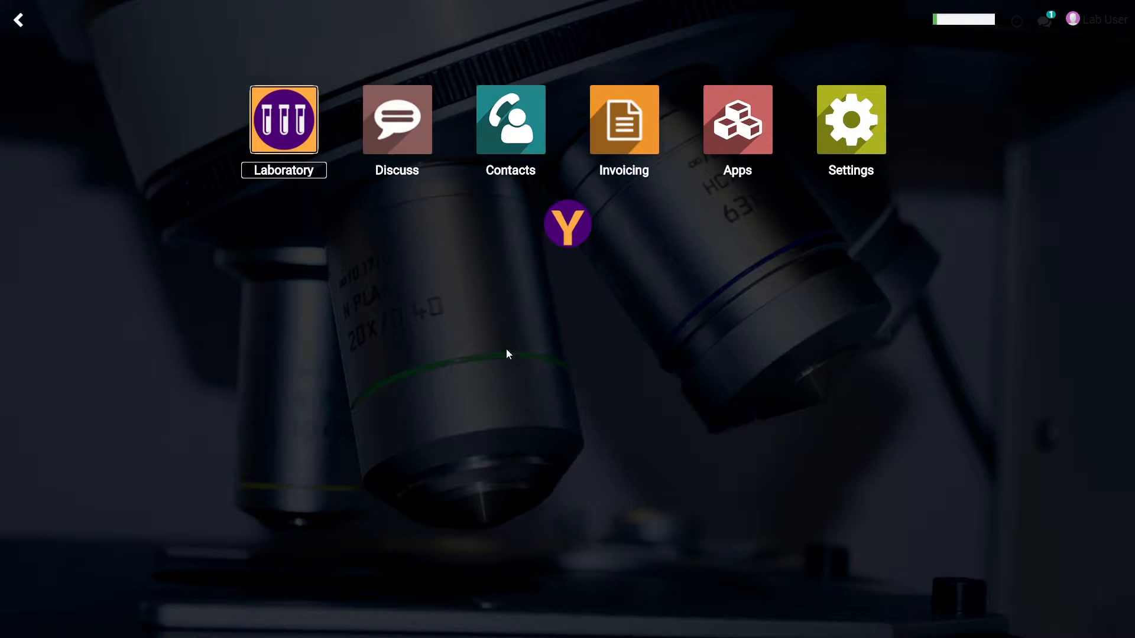
- Open the Invoicing app and display the list of customer payments
{"action": "left_click", "coordinate": [635, 124]}
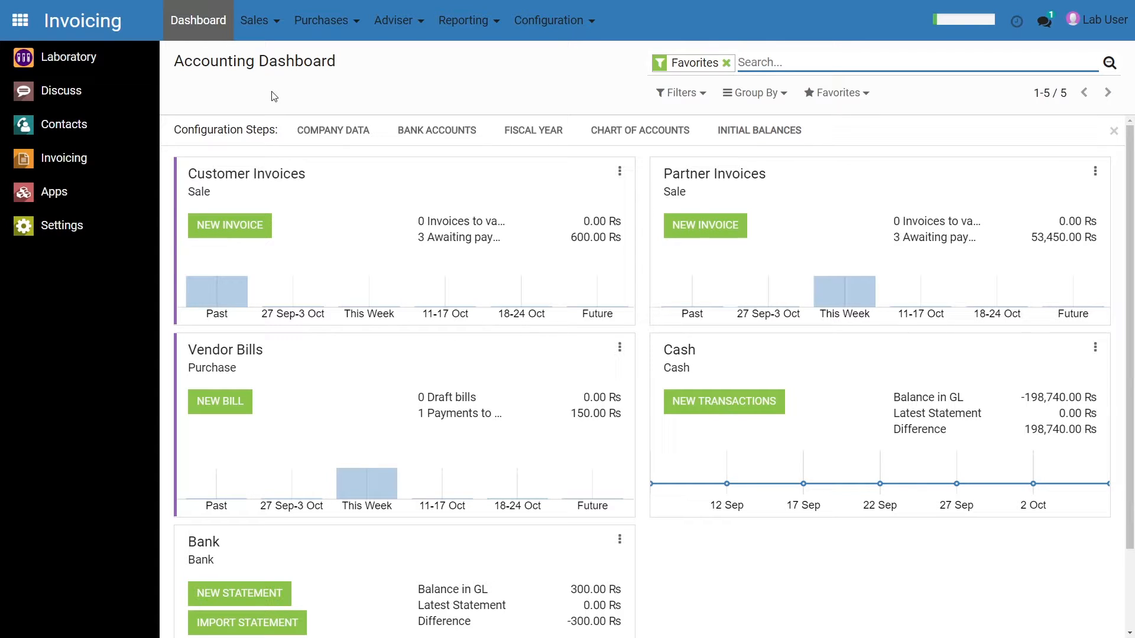
{"action": "left_click", "coordinate": [269, 37]}
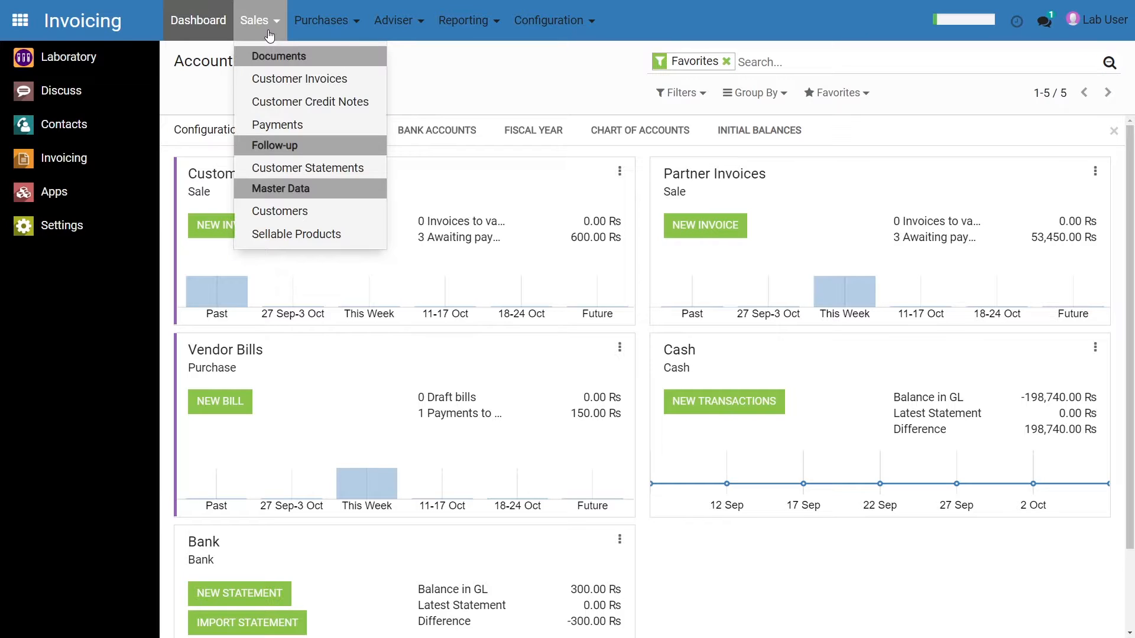
{"action": "left_click", "coordinate": [294, 124]}
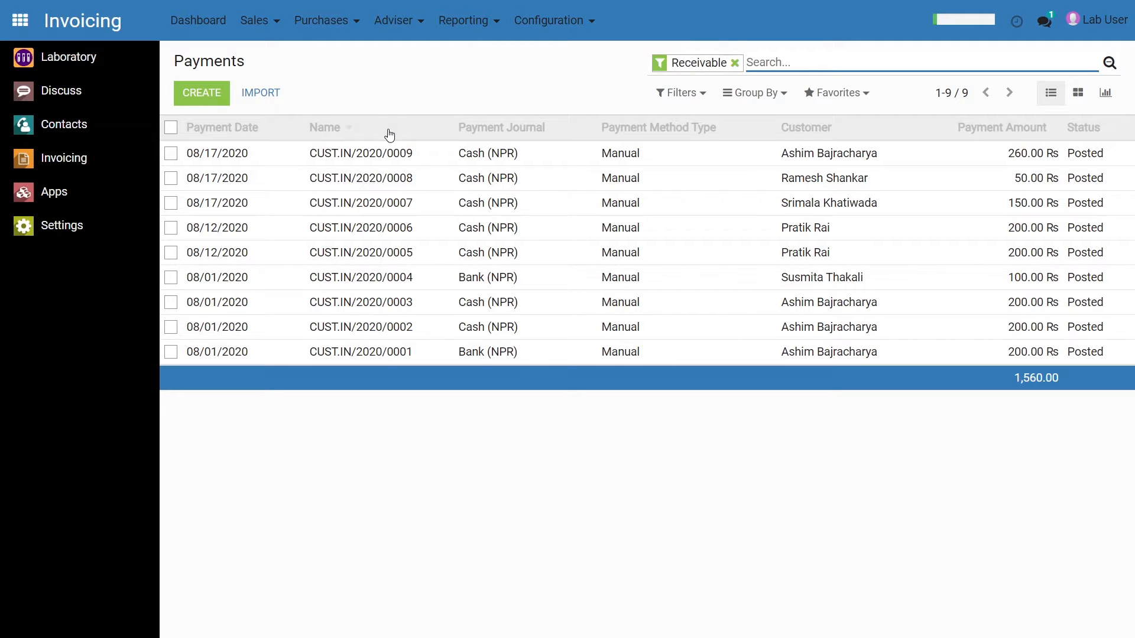
- View the list of payments made to vendors
{"action": "left_click", "coordinate": [262, 28]}
{"action": "left_click", "coordinate": [435, 78]}
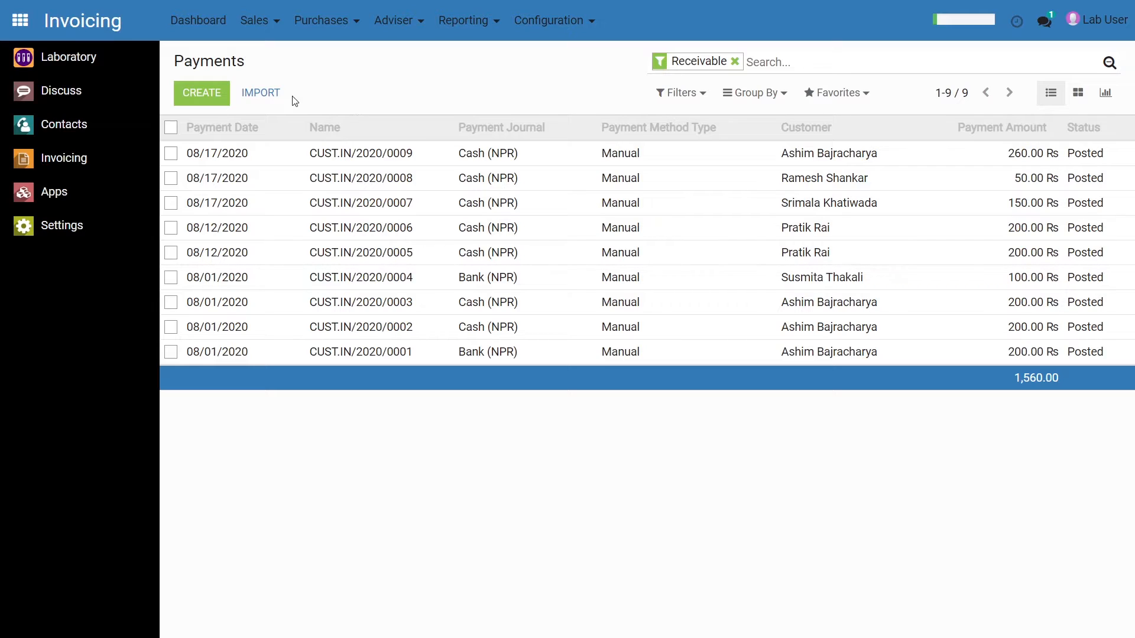
{"action": "left_click", "coordinate": [348, 32]}
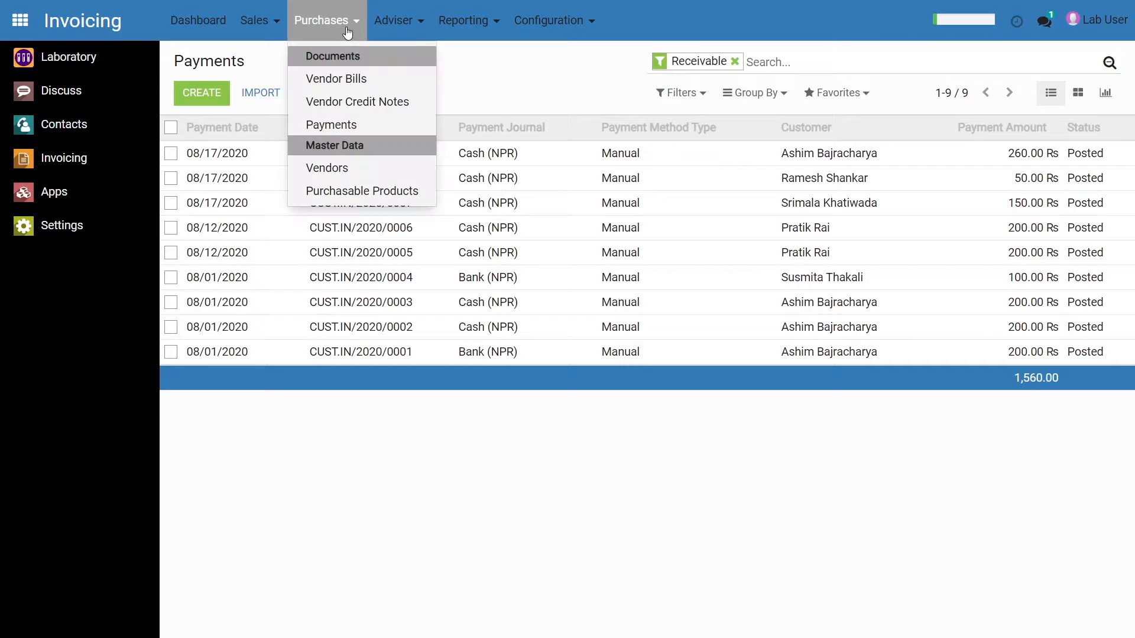
{"action": "left_click", "coordinate": [366, 135]}
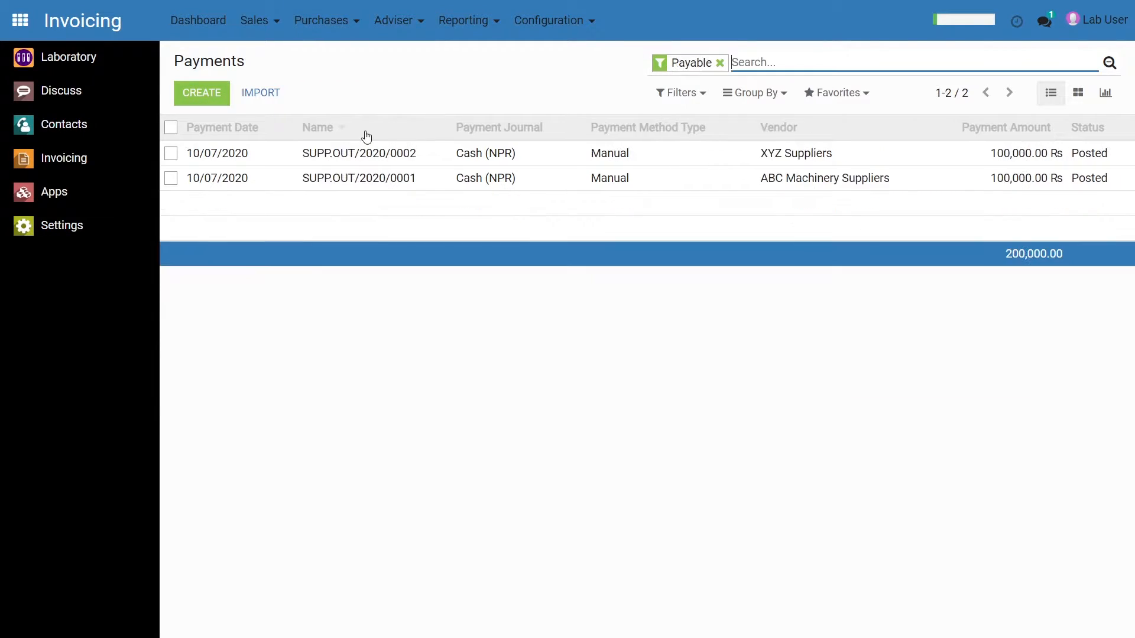
- Return to the customer payments and create a new Receive Money payment with the paying customer's name as partner
{"action": "left_click", "coordinate": [269, 28]}
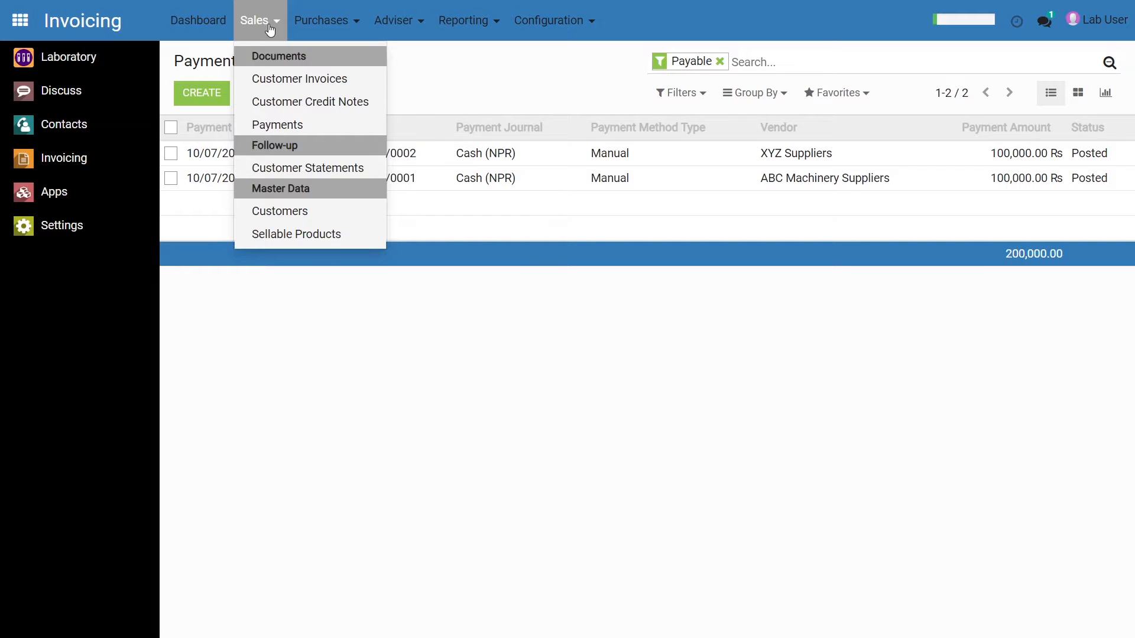
{"action": "left_click", "coordinate": [283, 126]}
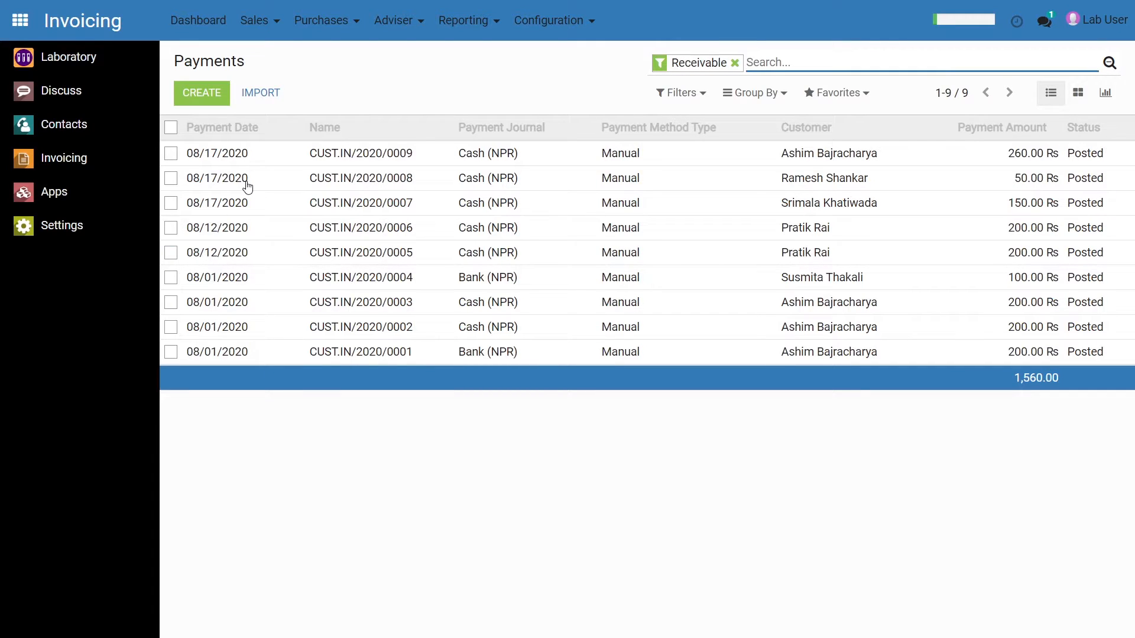
{"action": "left_click", "coordinate": [201, 98]}
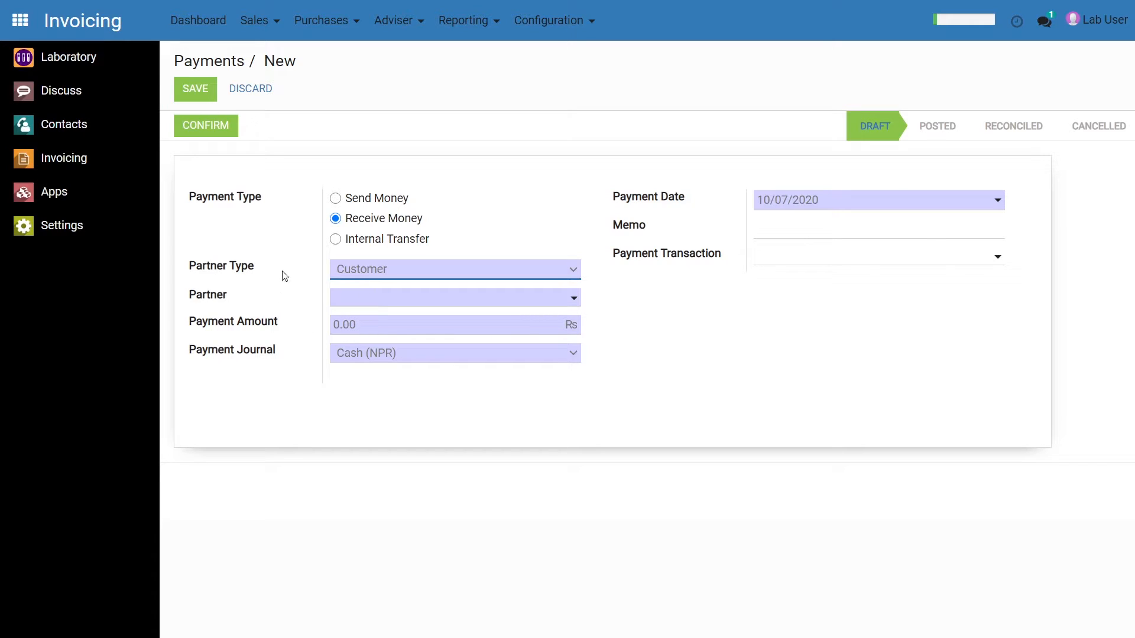
{"action": "left_click", "coordinate": [282, 233]}
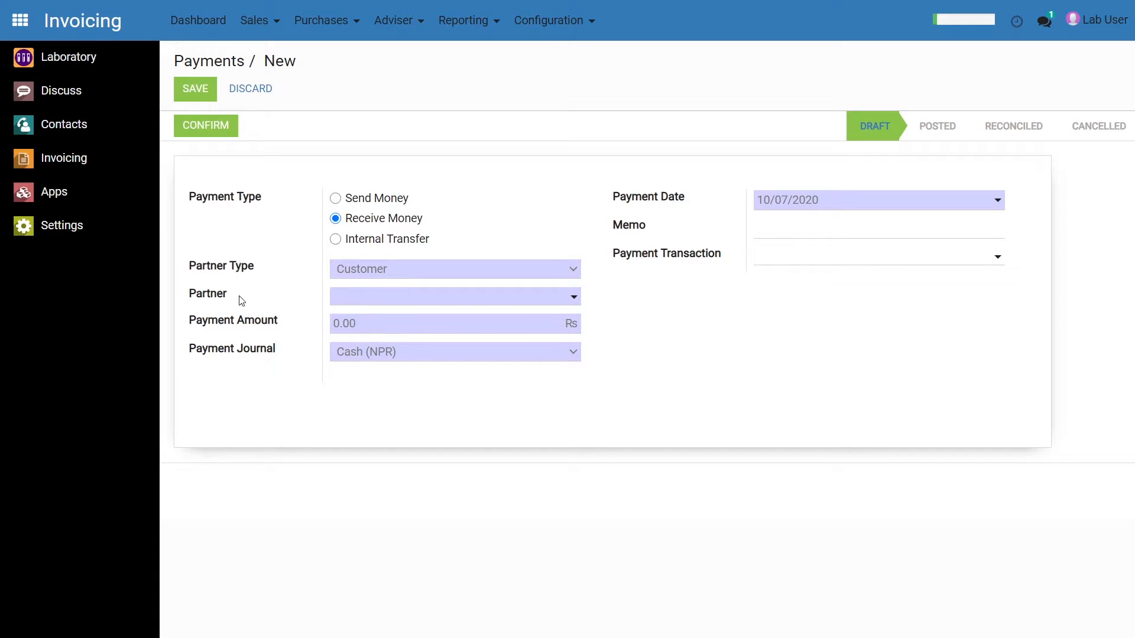
{"action": "left_click", "coordinate": [351, 297]}
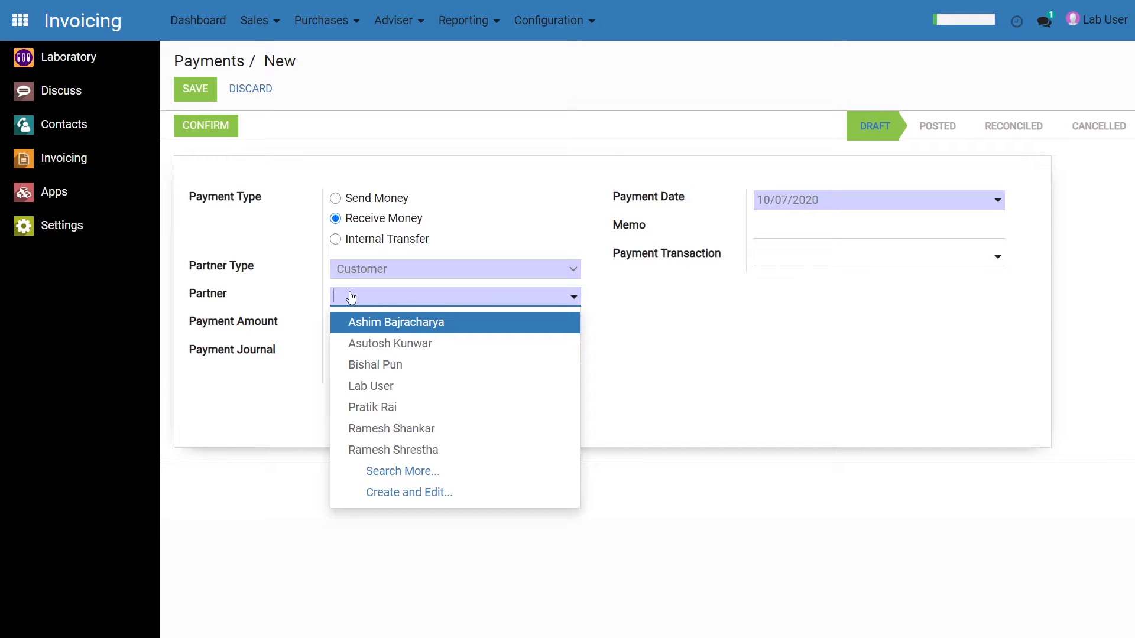
{"action": "type", "text": "asu"}
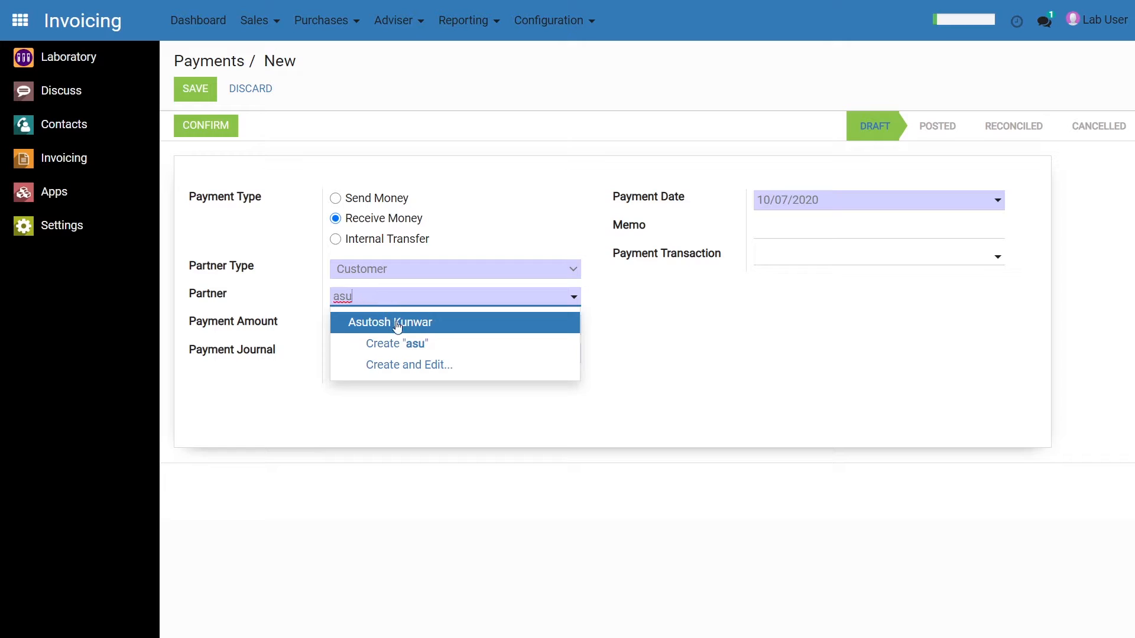
{"action": "left_click", "coordinate": [398, 324]}
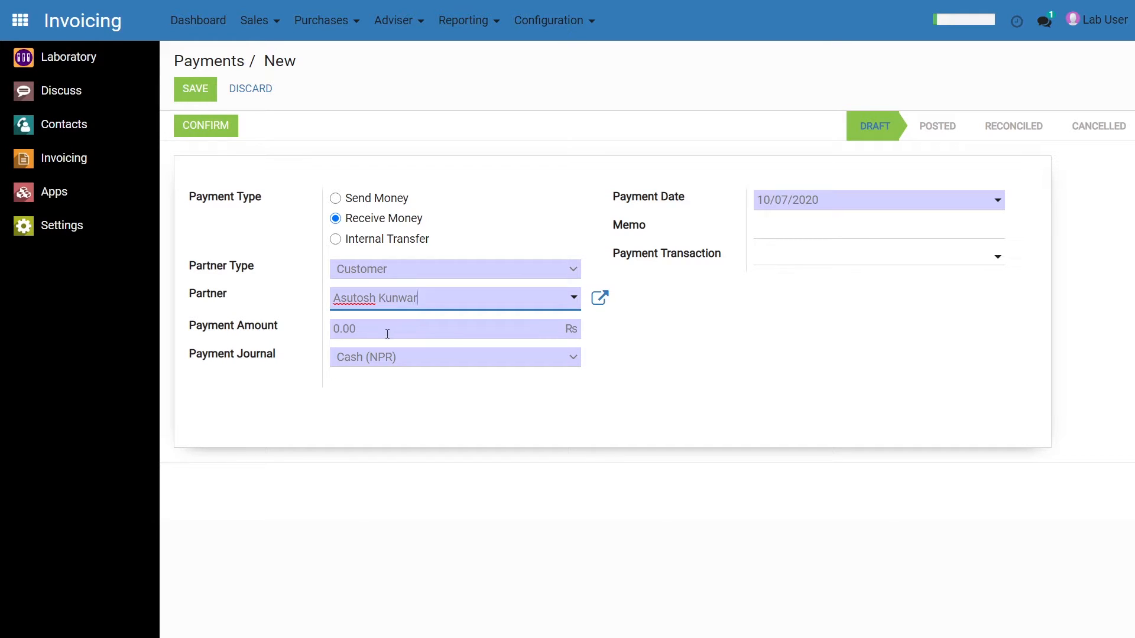
- Set the payment amount to 100 Rs, keeping Cash (NPR) as the payment journal and the memo empty
{"action": "left_click", "coordinate": [388, 333]}
{"action": "double_click", "coordinate": [387, 334]}
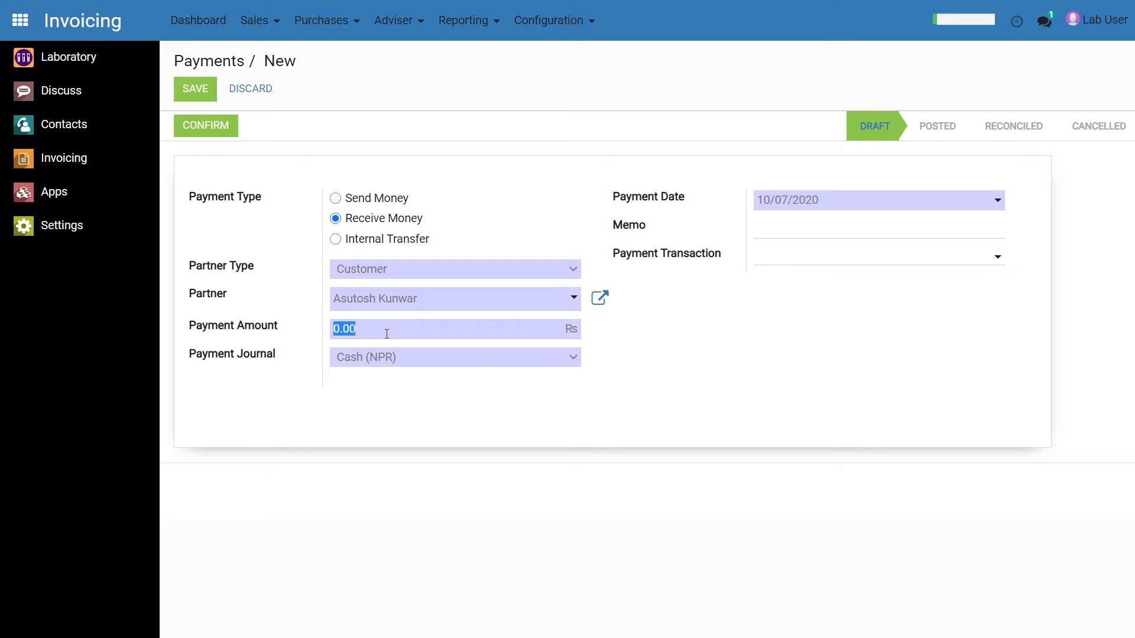
{"action": "type", "text": "100"}
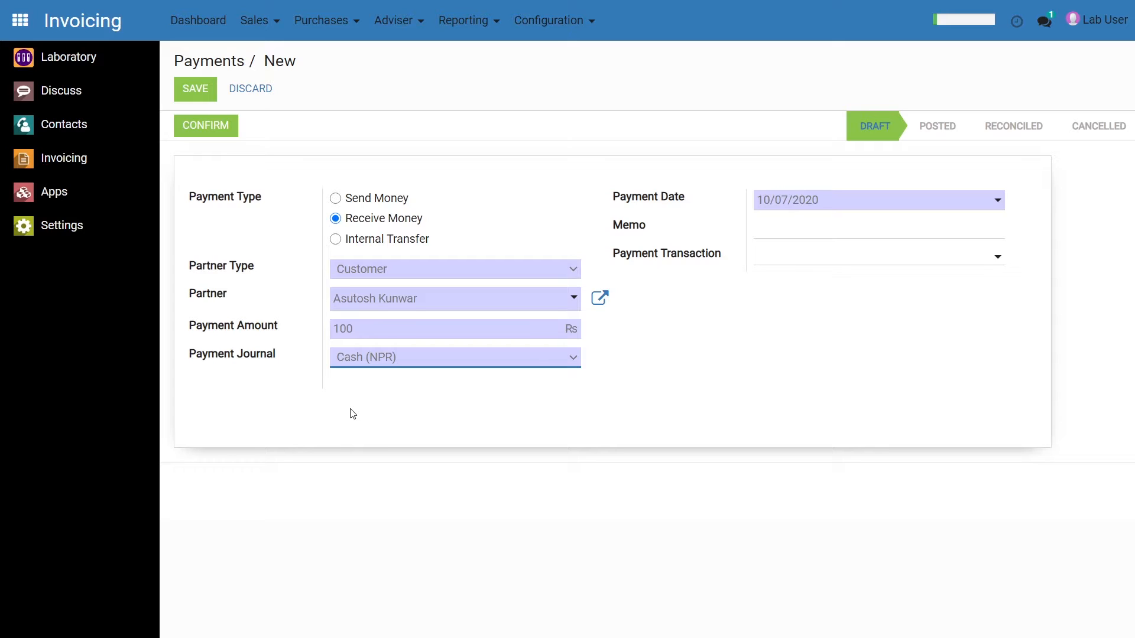
{"action": "left_click", "coordinate": [267, 420]}
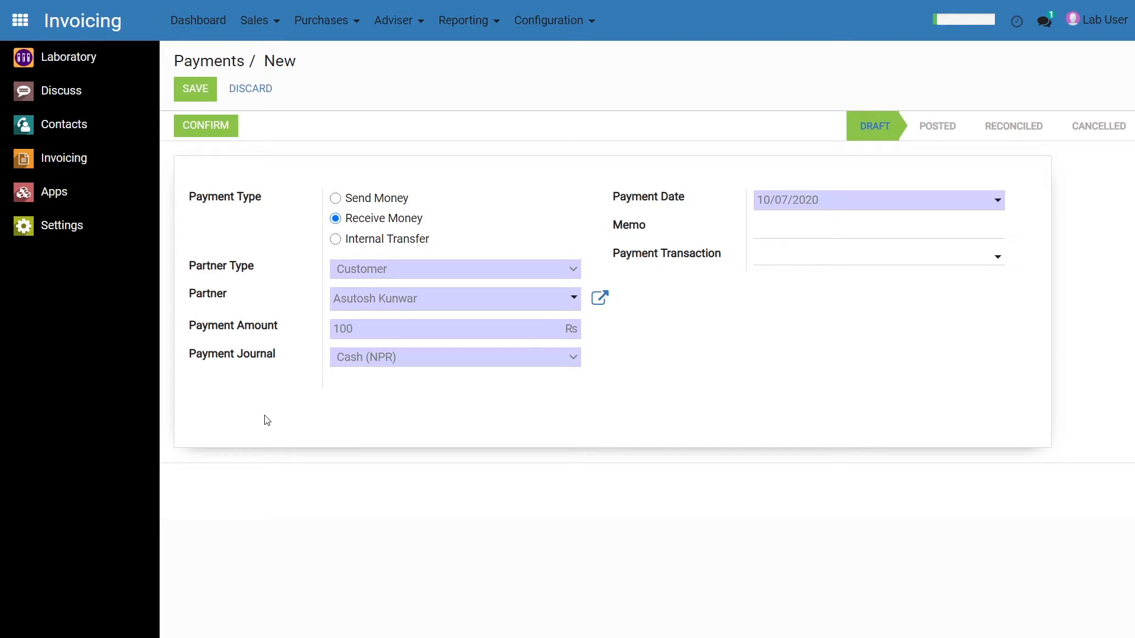
{"action": "left_click", "coordinate": [356, 362]}
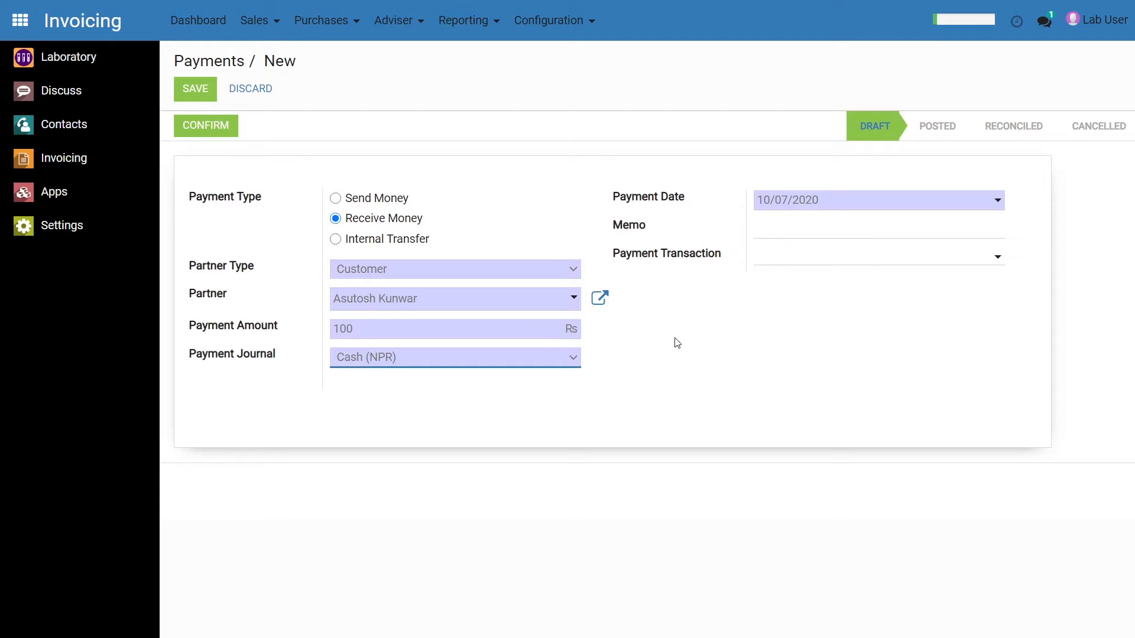
{"action": "left_click", "coordinate": [763, 235]}
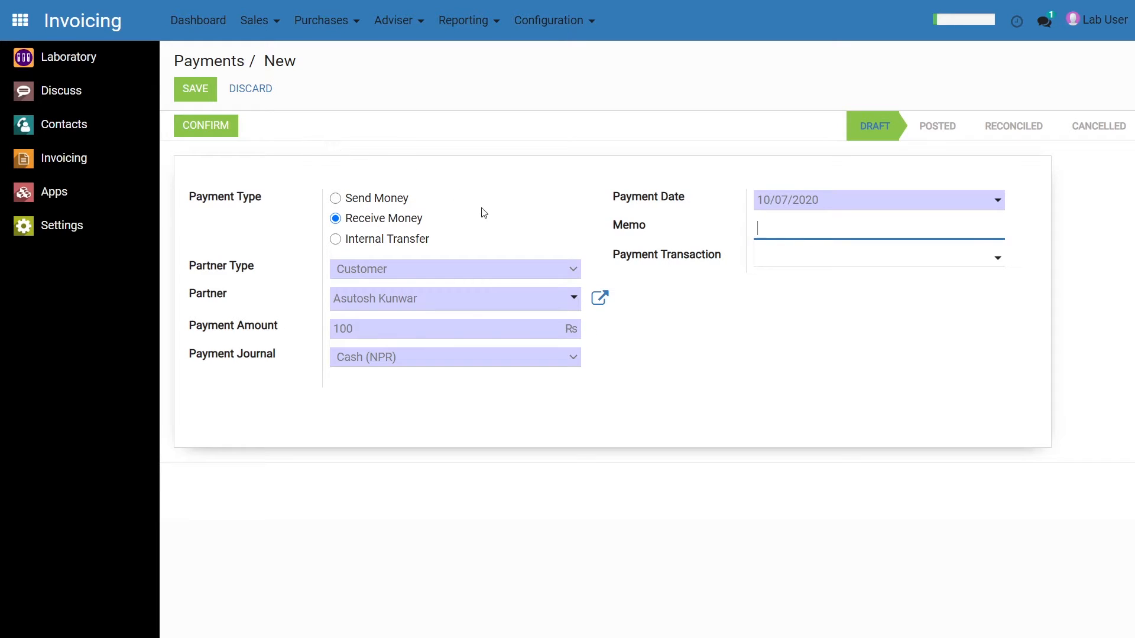
- Save the new customer payment and confirm it
{"action": "left_click", "coordinate": [189, 104]}
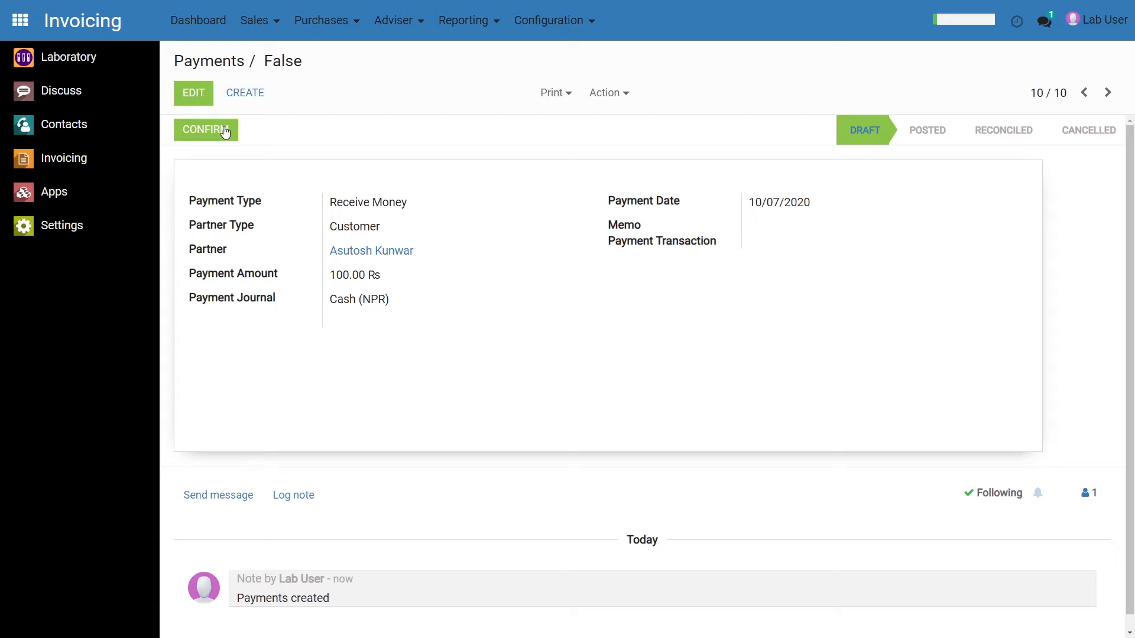
{"action": "left_click", "coordinate": [225, 131]}
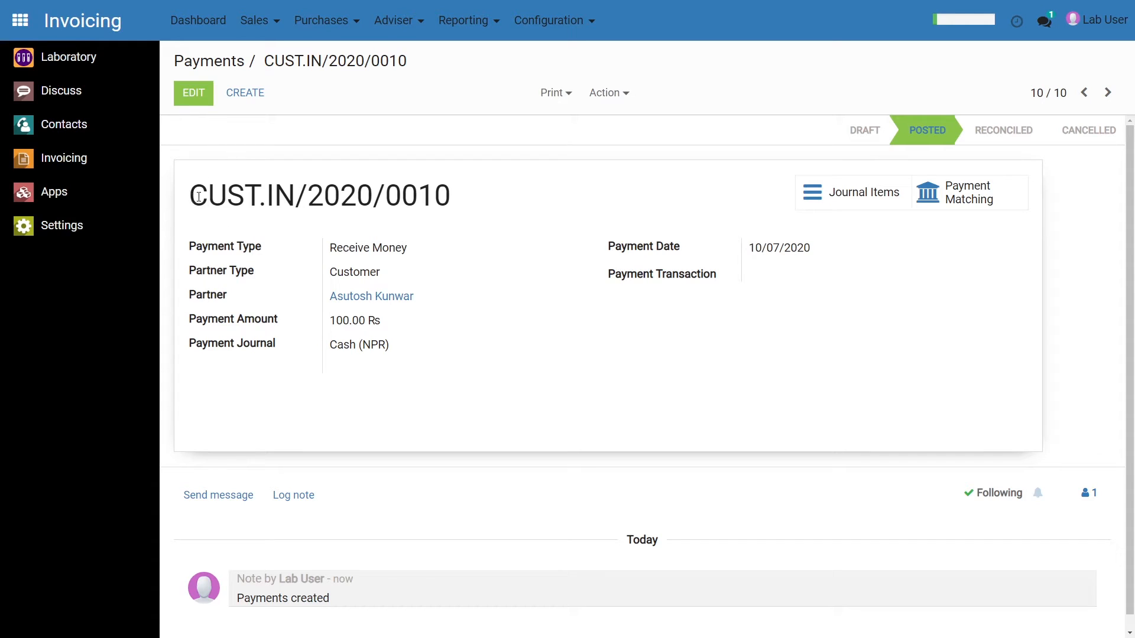
{"action": "left_click_drag", "start_coordinate": [199, 197], "coordinate": [467, 201]}
{"action": "left_click", "coordinate": [484, 203]}
{"action": "left_click_drag", "start_coordinate": [190, 197], "coordinate": [469, 203]}
{"action": "left_click", "coordinate": [470, 203]}
- Match the payment with the customer's open 450 Rs invoice entry, reconcile them and return to the payment record
{"action": "left_click", "coordinate": [1001, 194]}
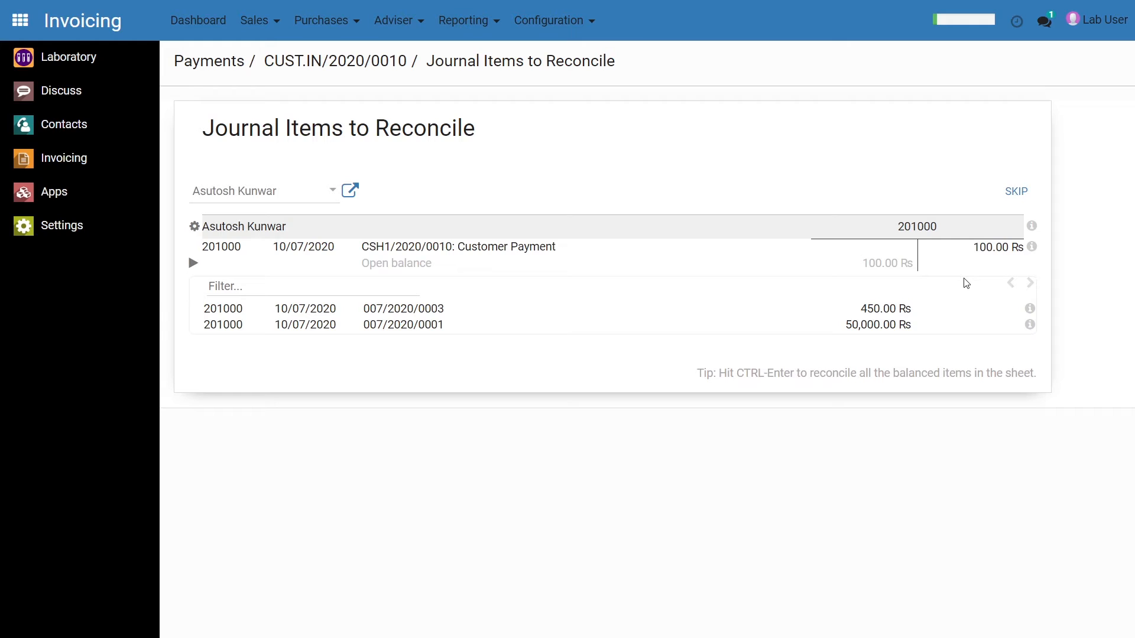
{"action": "left_click", "coordinate": [383, 310]}
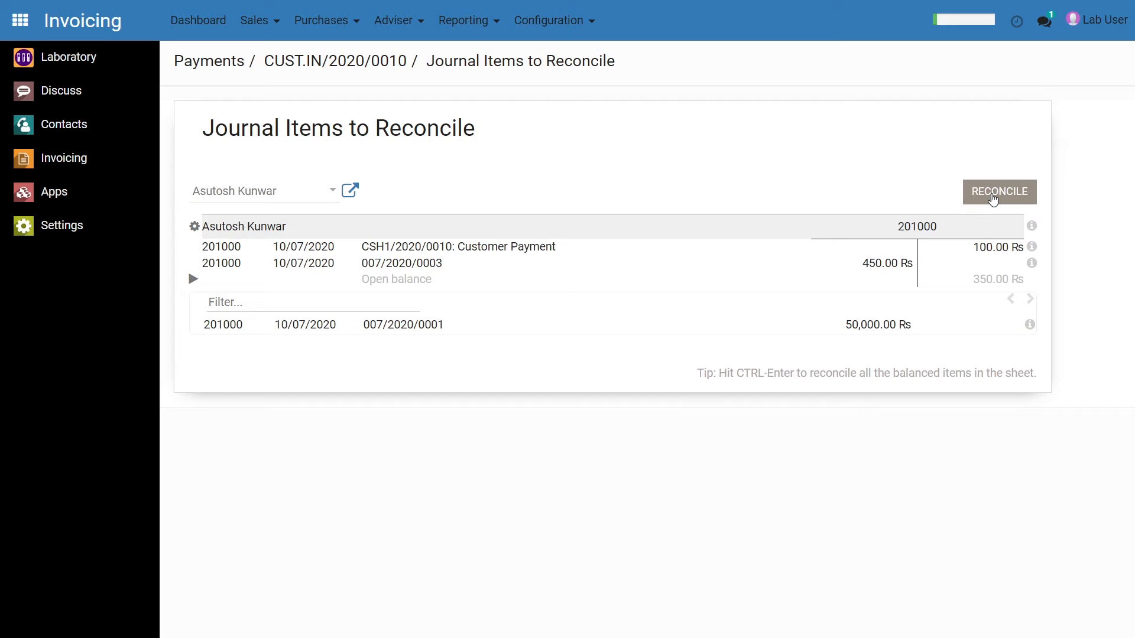
{"action": "left_click", "coordinate": [993, 200]}
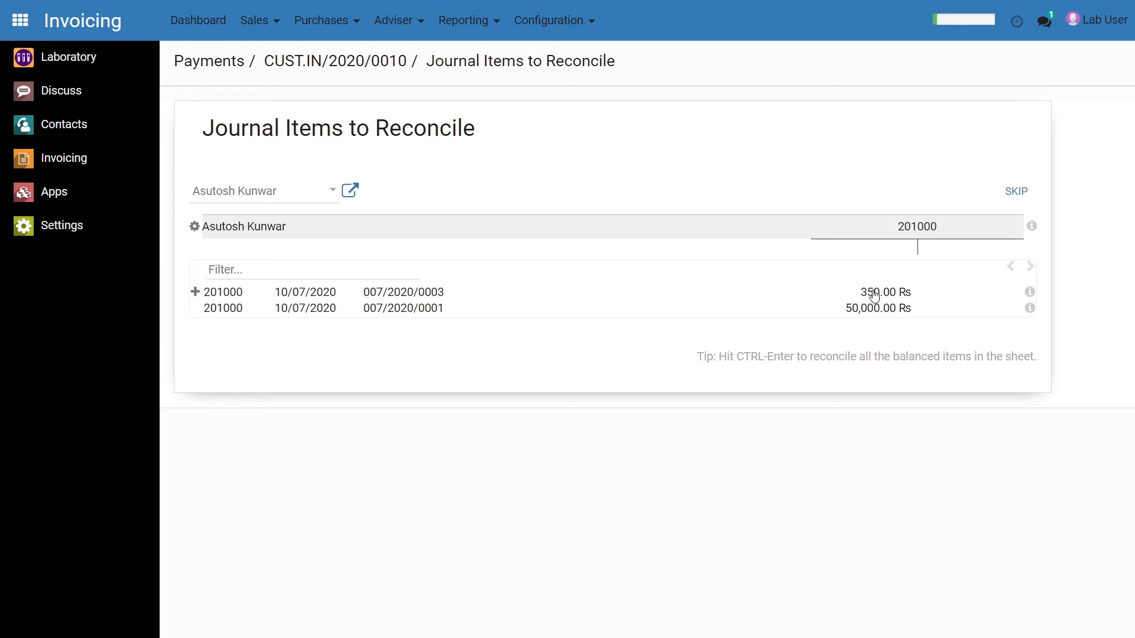
{"action": "left_click", "coordinate": [384, 64]}
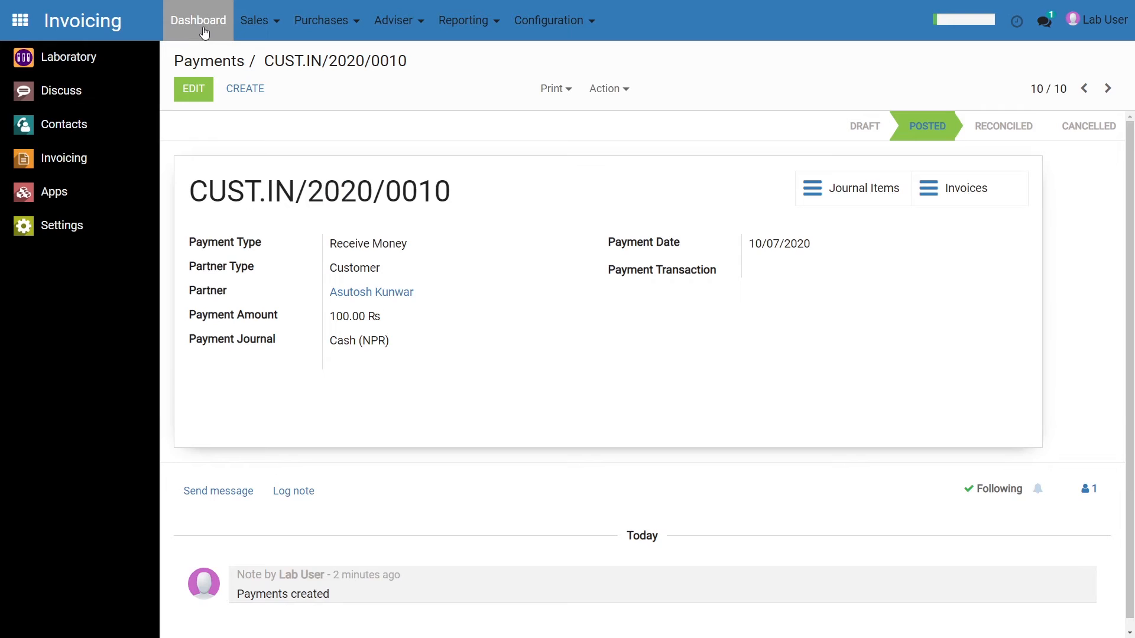
- Open the 450 Rs invoice from the partner invoices awaiting payment, check its paid and due amounts, and return to the invoice list
{"action": "left_click", "coordinate": [204, 34]}
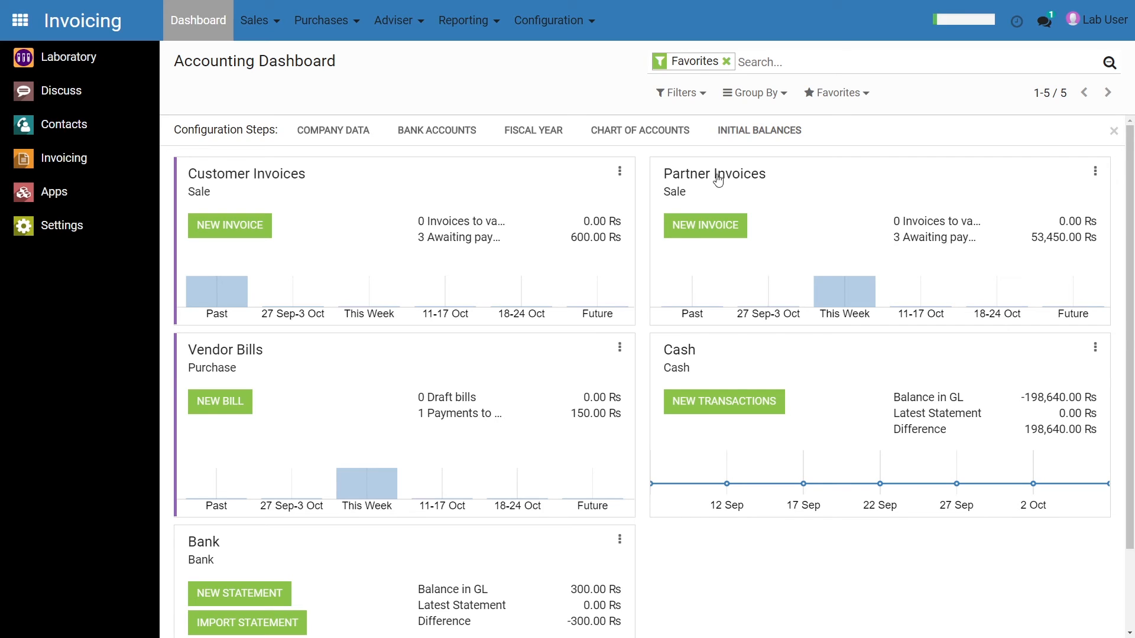
{"action": "left_click", "coordinate": [927, 245]}
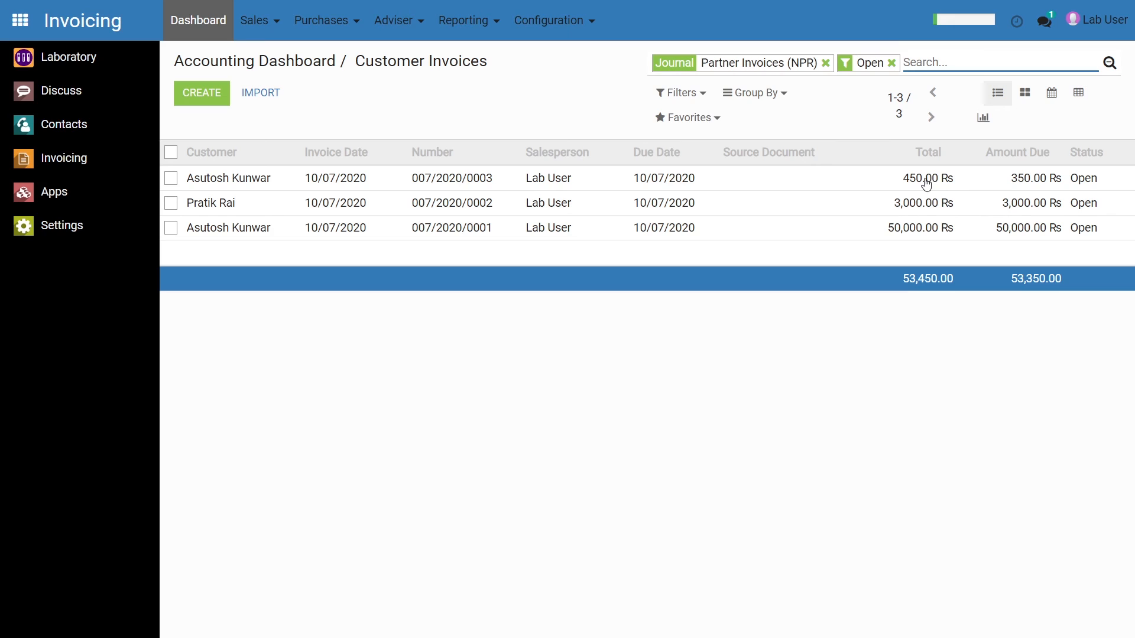
{"action": "left_click", "coordinate": [903, 180]}
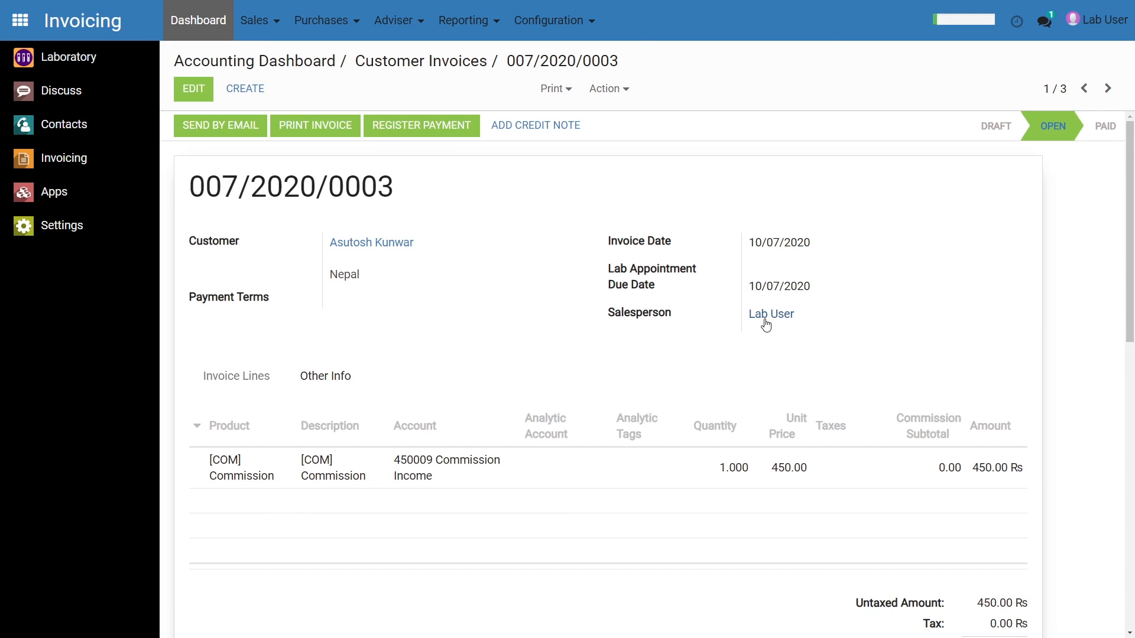
{"action": "scroll", "coordinate": [765, 328], "scroll_direction": "down", "scroll_amount": 4}
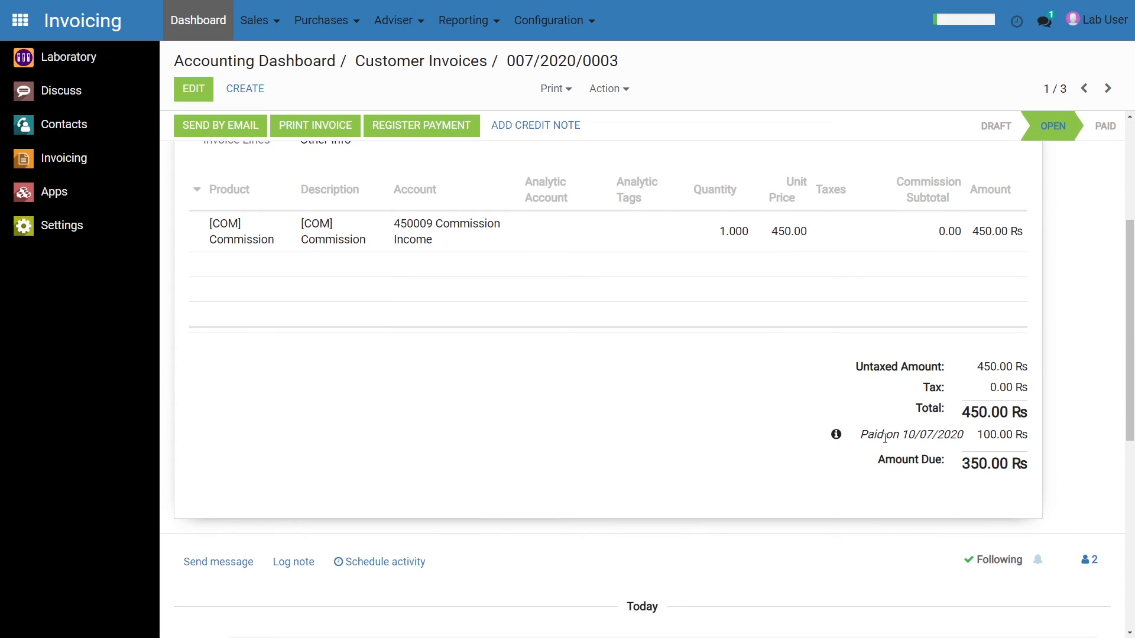
{"action": "scroll", "coordinate": [899, 437], "scroll_direction": "up", "scroll_amount": 3}
{"action": "scroll", "coordinate": [899, 445], "scroll_direction": "up", "scroll_amount": 1}
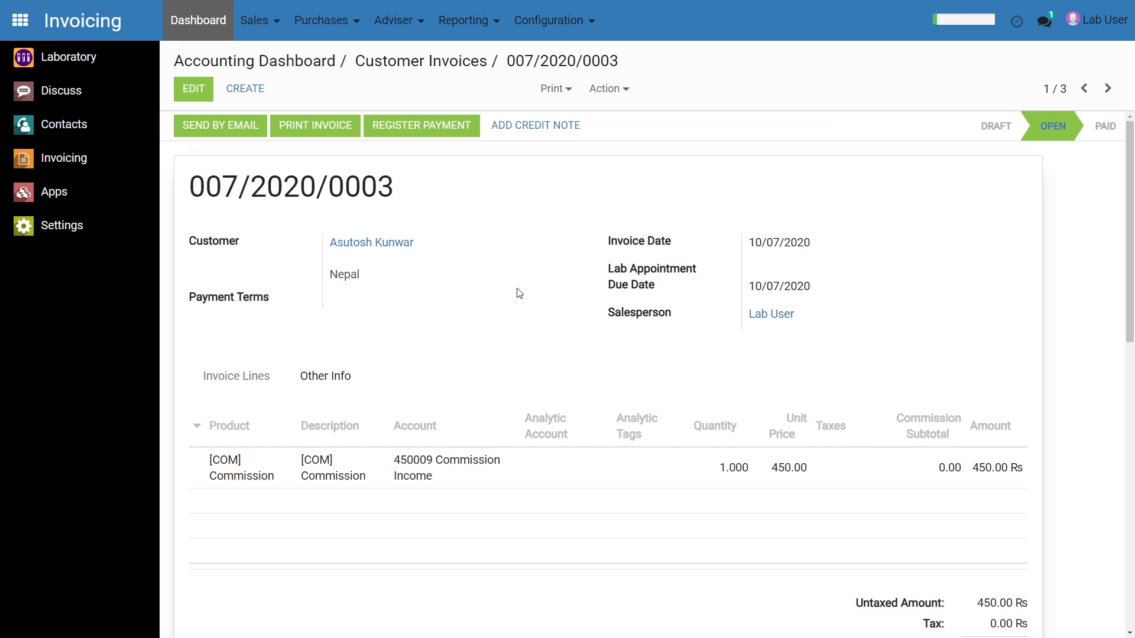
{"action": "left_click", "coordinate": [466, 60]}
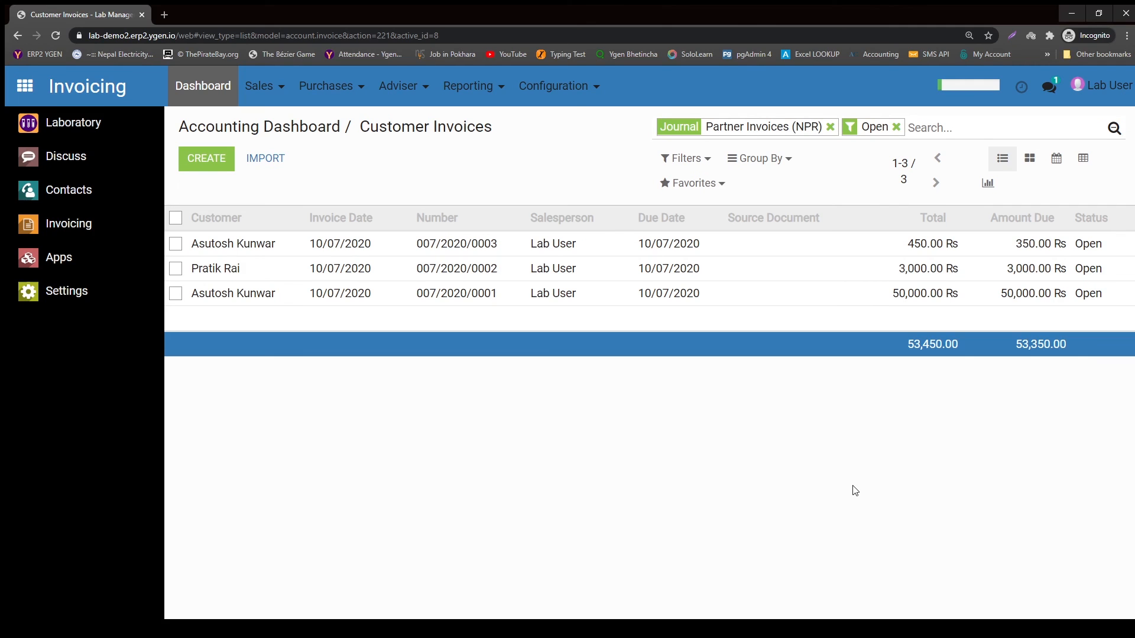
{"action": "left_click", "coordinate": [934, 627]}
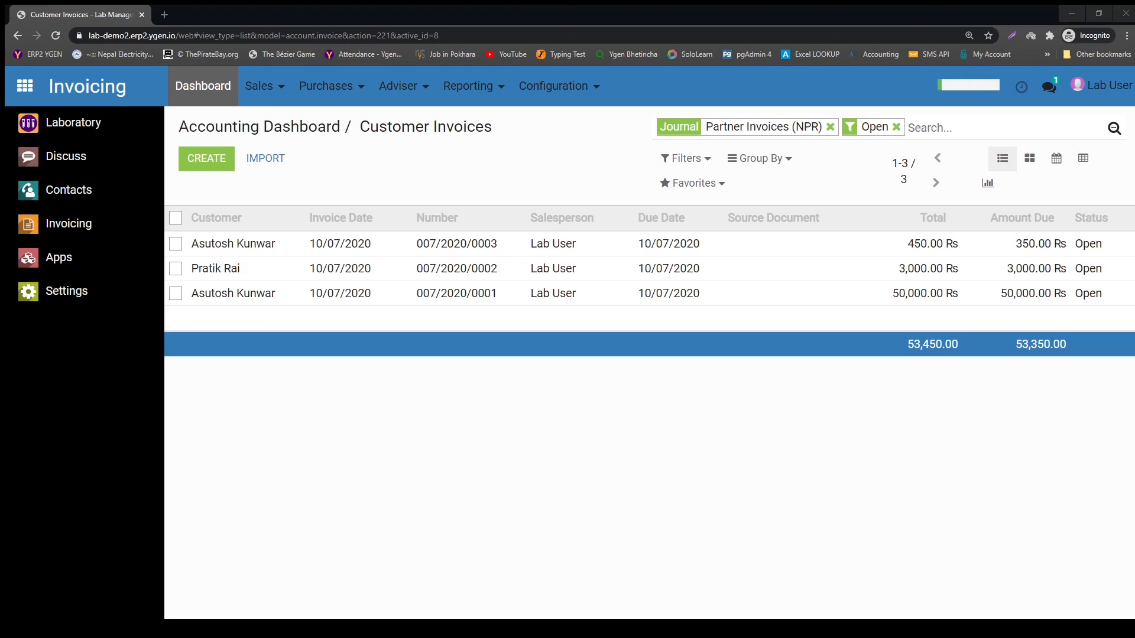